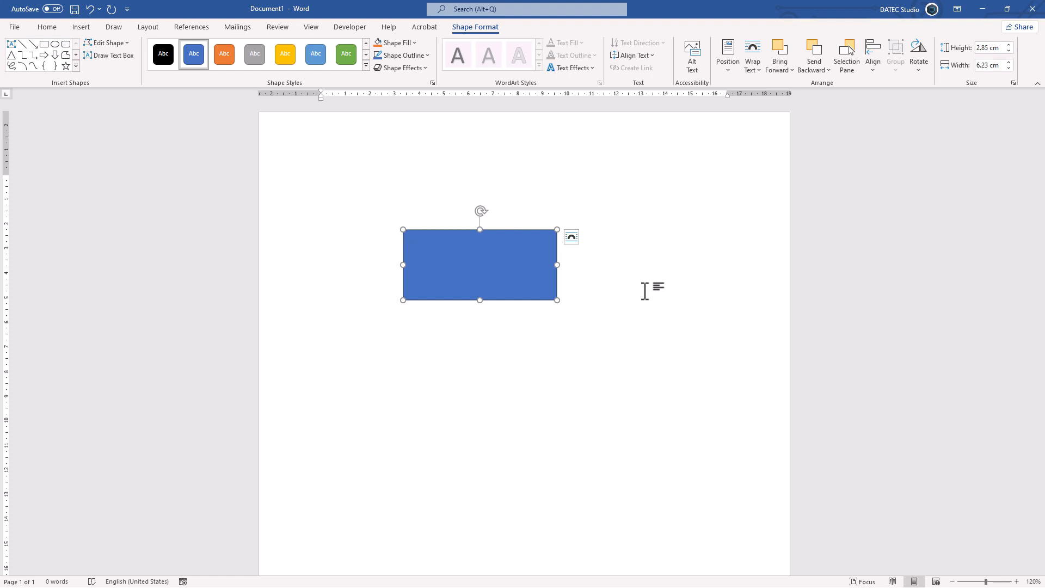
# Nudge the blue rectangle slightly upward and back down in fine increments.
pyautogui.hotkey('ctrl', 'Up')
pyautogui.hotkey('ctrl', 'Up')
pyautogui.hotkey('ctrl', 'Up')
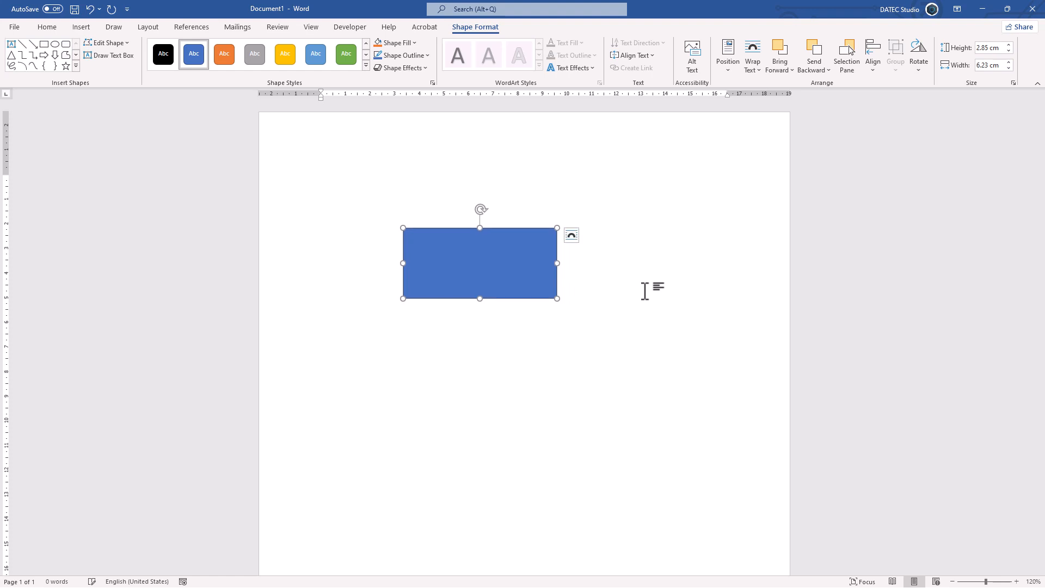
pyautogui.hotkey('ctrl', 'Down')
pyautogui.hotkey('ctrl', 'Down')
pyautogui.hotkey('ctrl', 'Down')
pyautogui.hotkey('ctrl', 'Down')
# Fine-nudge the rectangle slightly left and partway back right, with a small movement up and down.
pyautogui.hotkey('ctrl', 'Left')
pyautogui.hotkey('ctrl', 'Left')
pyautogui.hotkey('ctrl', 'Left')
pyautogui.hotkey('ctrl', 'Left')
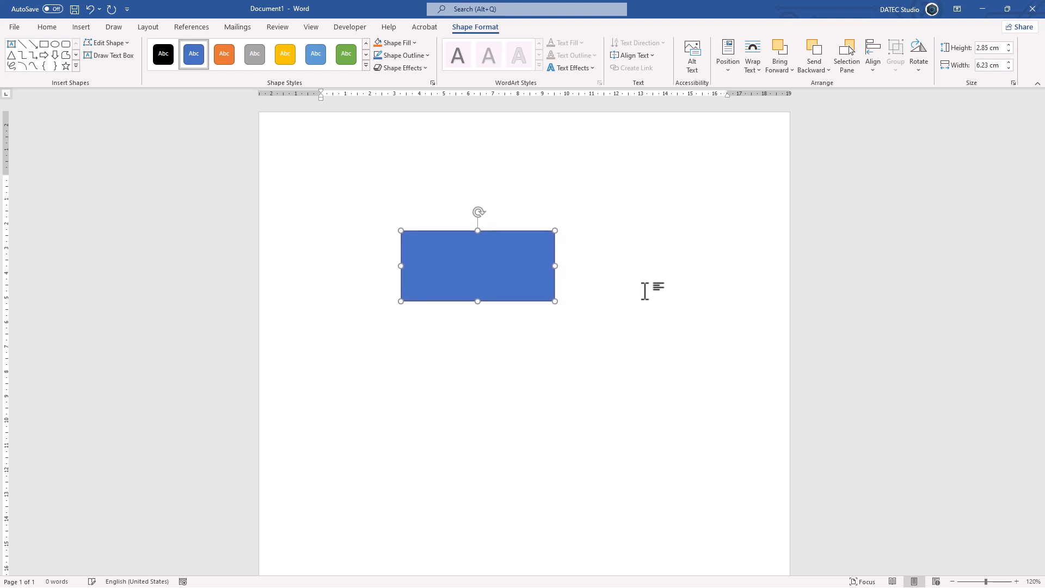
pyautogui.hotkey('ctrl', 'Right')
pyautogui.hotkey('ctrl', 'Right')
pyautogui.hotkey('ctrl', 'Up')
pyautogui.hotkey('ctrl', 'Up')
pyautogui.hotkey('ctrl', 'Down')
pyautogui.hotkey('ctrl', 'Down')
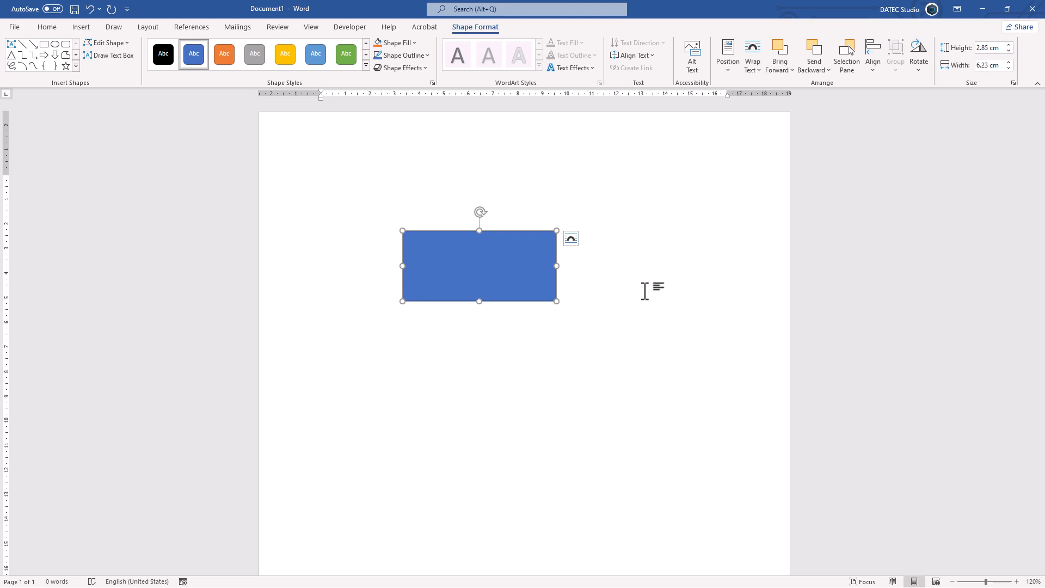
# Stretch and shrink the rectangle horizontally in coarse increments, ending at a width of 10.03 cm.
pyautogui.hotkey('shift', 'Right')
pyautogui.hotkey('shift', 'Right')
pyautogui.hotkey('shift', 'Right')
pyautogui.hotkey('shift', 'Left')
pyautogui.hotkey('shift', 'Left')
pyautogui.hotkey('shift', 'Left')
pyautogui.hotkey('shift', 'Right')
pyautogui.hotkey('shift', 'Right')
pyautogui.hotkey('shift', 'Right')
pyautogui.hotkey('shift', 'Right')
pyautogui.hotkey('shift', 'Right')
pyautogui.hotkey('shift', 'Right')
# Narrow the rectangle to a width of 6.85 cm in coarse increments.
pyautogui.hotkey('shift', 'Left')
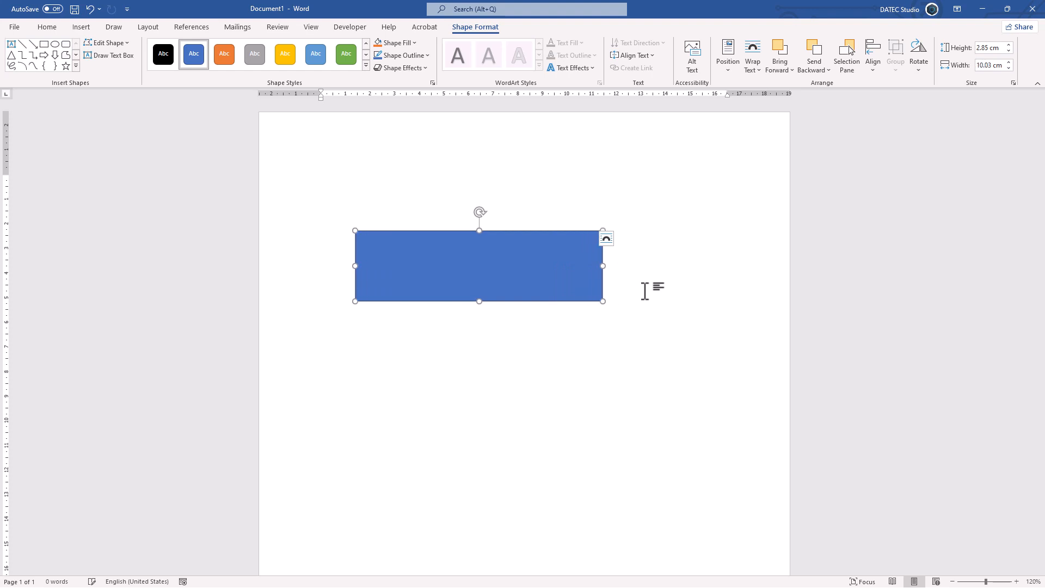
pyautogui.hotkey('shift', 'Left')
pyautogui.hotkey('shift', 'Left')
pyautogui.hotkey('shift', 'Left')
pyautogui.hotkey('shift', 'Left')
# Reduce the rectangle's height to 1.61 cm in coarse increments.
pyautogui.hotkey('shift', 'Down')
pyautogui.hotkey('shift', 'Down')
pyautogui.hotkey('shift', 'Down')
pyautogui.hotkey('shift', 'Down')
pyautogui.hotkey('shift', 'Down')
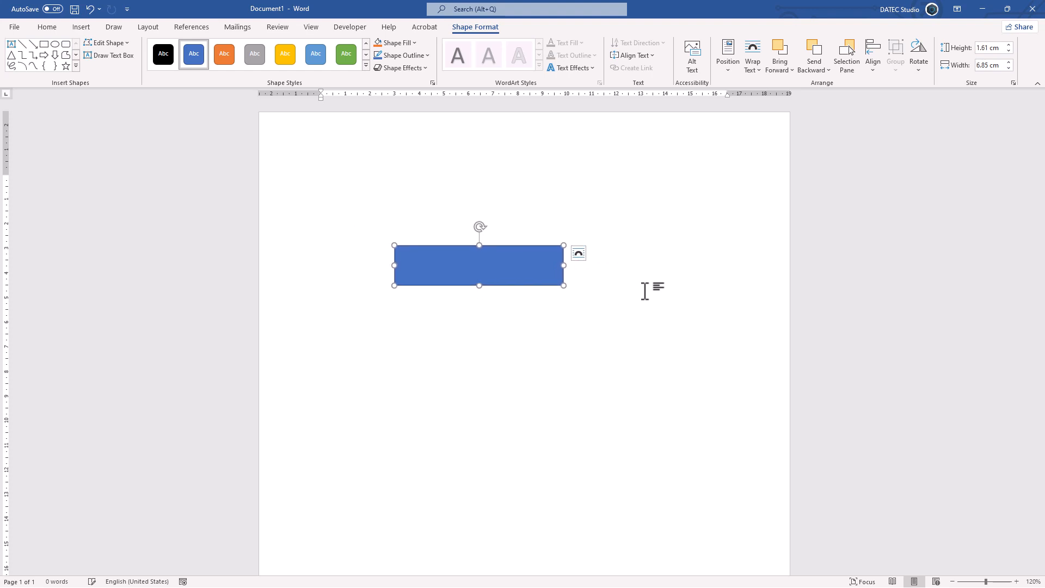
# Increase the rectangle's height to 2.85 cm in coarse increments.
pyautogui.hotkey('shift', 'Up')
pyautogui.hotkey('shift', 'Up')
pyautogui.hotkey('shift', 'Up')
pyautogui.hotkey('shift', 'Up')
pyautogui.hotkey('shift', 'Up')
pyautogui.hotkey('shift', 'Up')
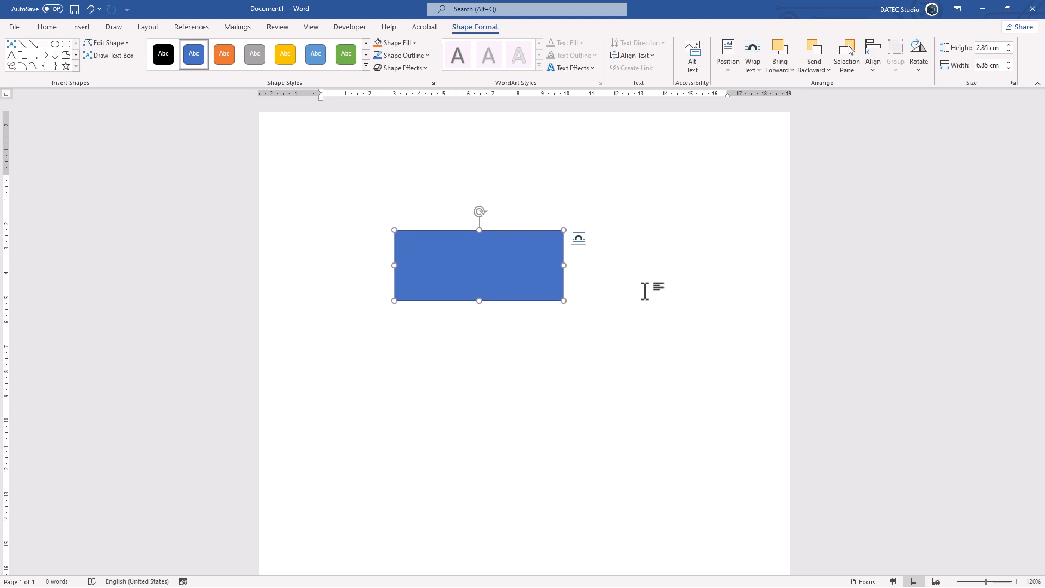
# Rotate the rectangle clockwise in increments and back counterclockwise, ending with a very slight clockwise tilt.
pyautogui.press('alt')
pyautogui.hotkey('alt', 'Right')
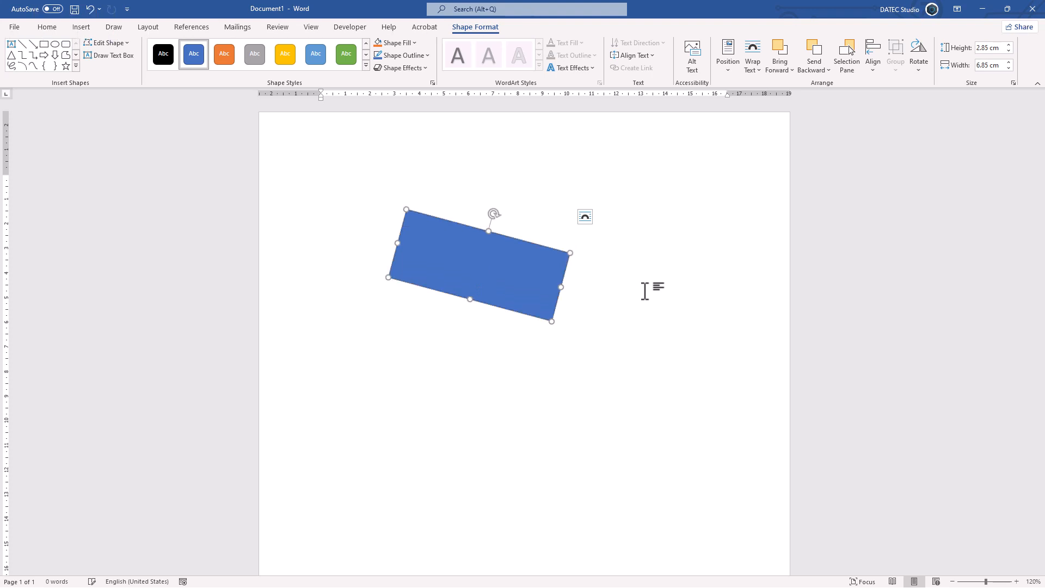
pyautogui.hotkey('alt', 'Right')
pyautogui.hotkey('alt', 'Right')
pyautogui.hotkey('alt', 'Left')
pyautogui.hotkey('alt', 'Left')
pyautogui.hotkey('alt', 'Left')
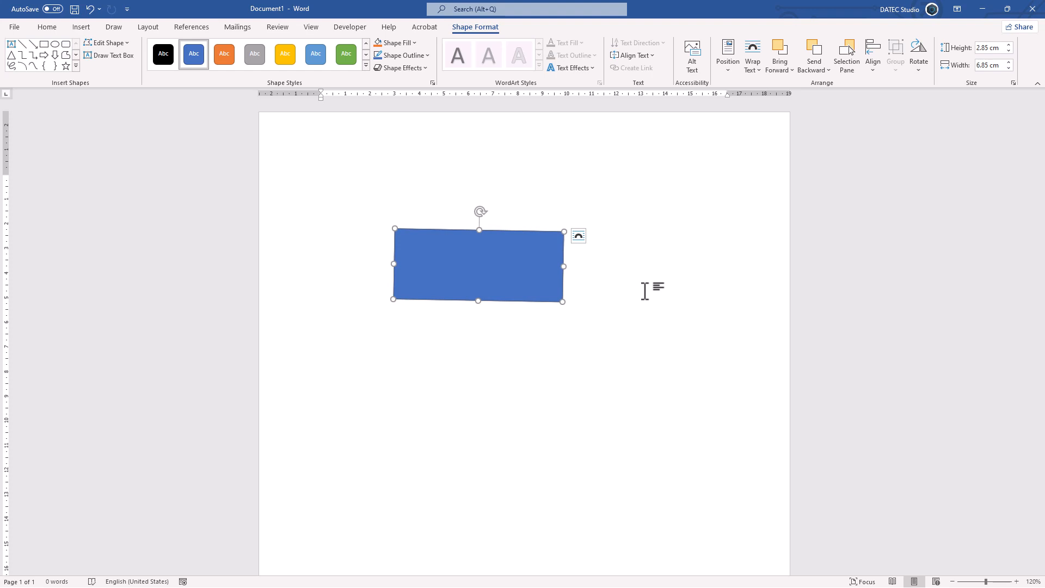
# Move the rectangle up by three coarse nudges and back down by three.
pyautogui.press('Up')
pyautogui.press('Up')
pyautogui.press('Up')
pyautogui.press('Down')
pyautogui.press('Down')
pyautogui.press('Down')
# Increase the rectangle's height to 2.99 cm in fine increments, and reduce it to 2.79 cm.
pyautogui.hotkey('ctrl', 'shift', 'Up')
pyautogui.hotkey('ctrl', 'shift', 'Up')
pyautogui.hotkey('ctrl', 'shift', 'Up')
pyautogui.hotkey('ctrl', 'shift', 'Up')
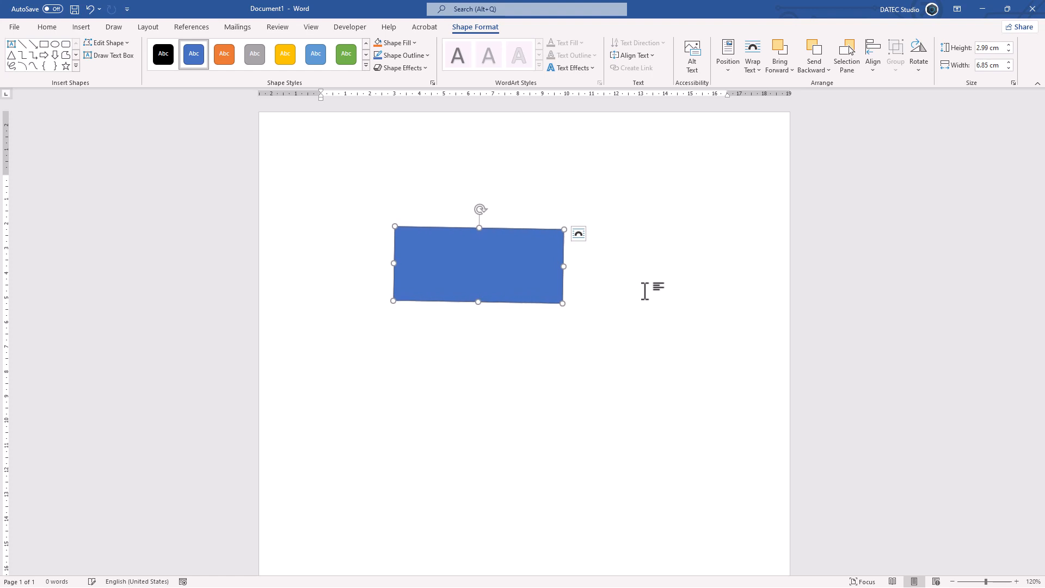
pyautogui.hotkey('ctrl', 'shift', 'Down')
pyautogui.hotkey('ctrl', 'shift', 'Down')
pyautogui.hotkey('ctrl', 'shift', 'Down')
pyautogui.hotkey('ctrl', 'shift', 'Down')
pyautogui.hotkey('ctrl', 'shift', 'Down')
pyautogui.hotkey('ctrl', 'shift', 'Down')
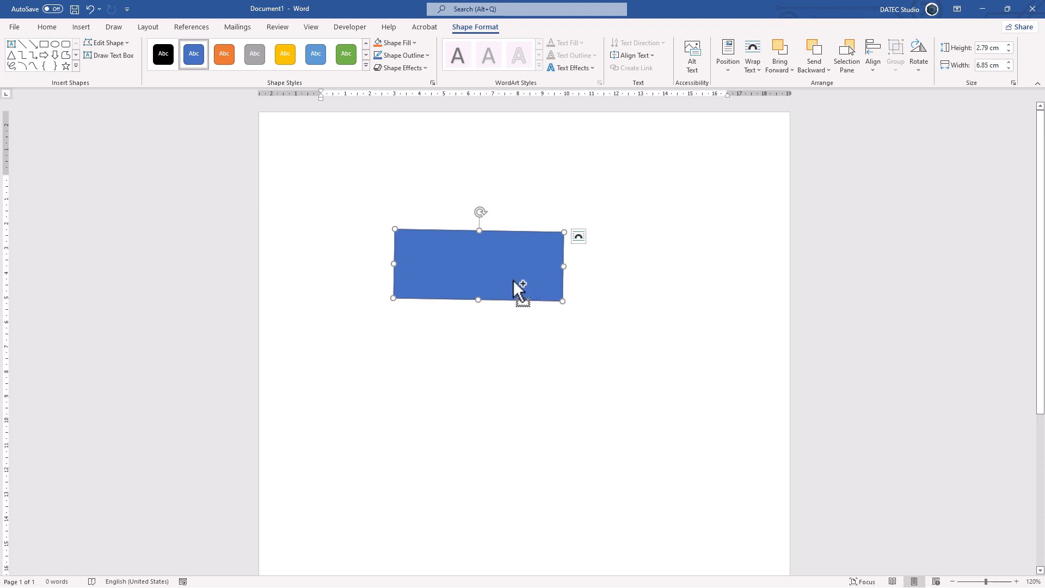
# Duplicate the rectangle so the copy overlaps its lower-right corner, and copy both rectangles onto the blank slide in PowerPoint.
pyautogui.moveTo(513, 279); pyautogui.dragTo(568, 313)
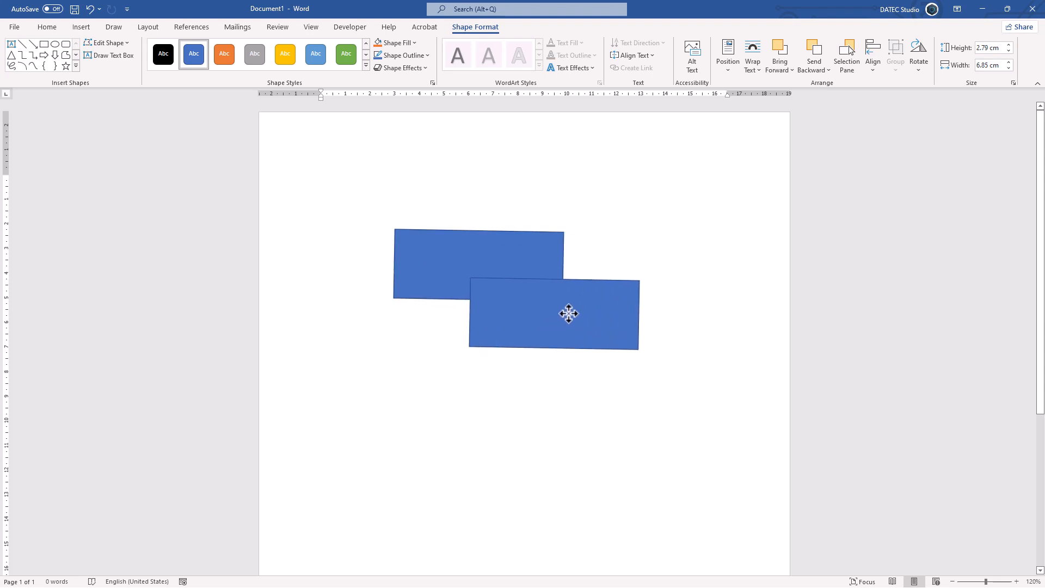
pyautogui.keyDown('shift'); pyautogui.click(516, 266); pyautogui.keyUp('shift')
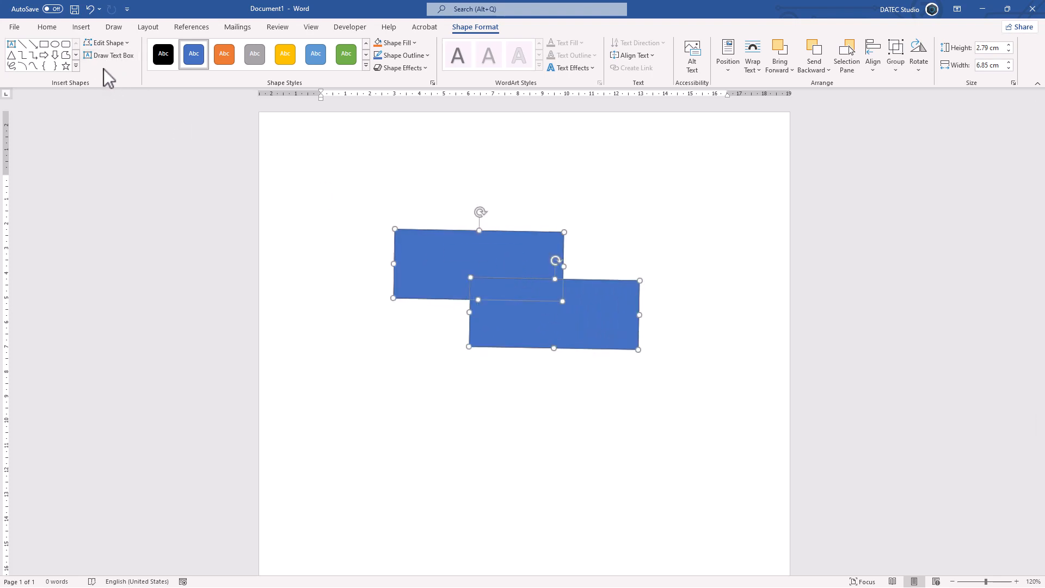
pyautogui.rightClick(456, 255)
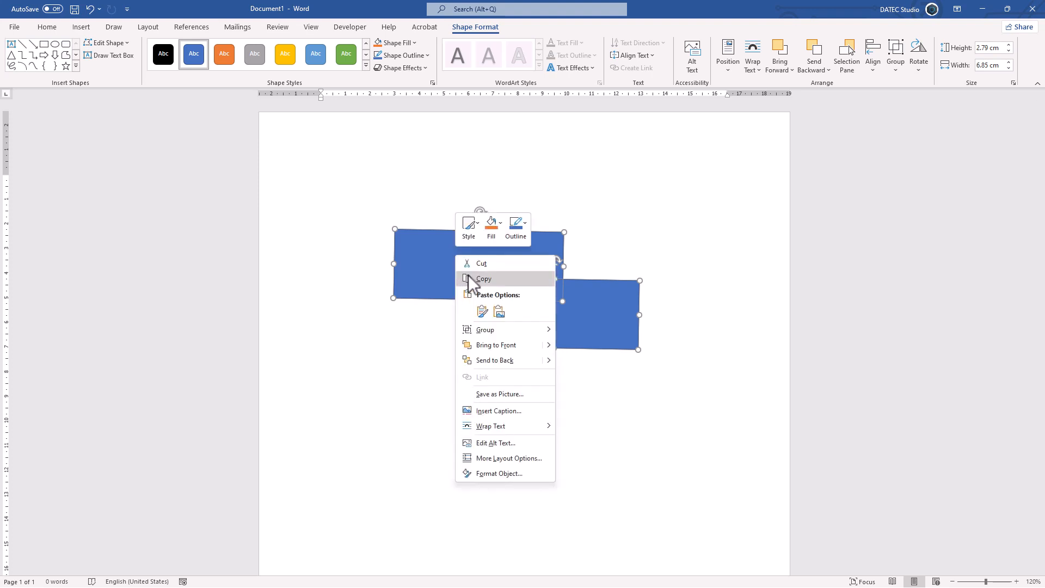
pyautogui.click(469, 279)
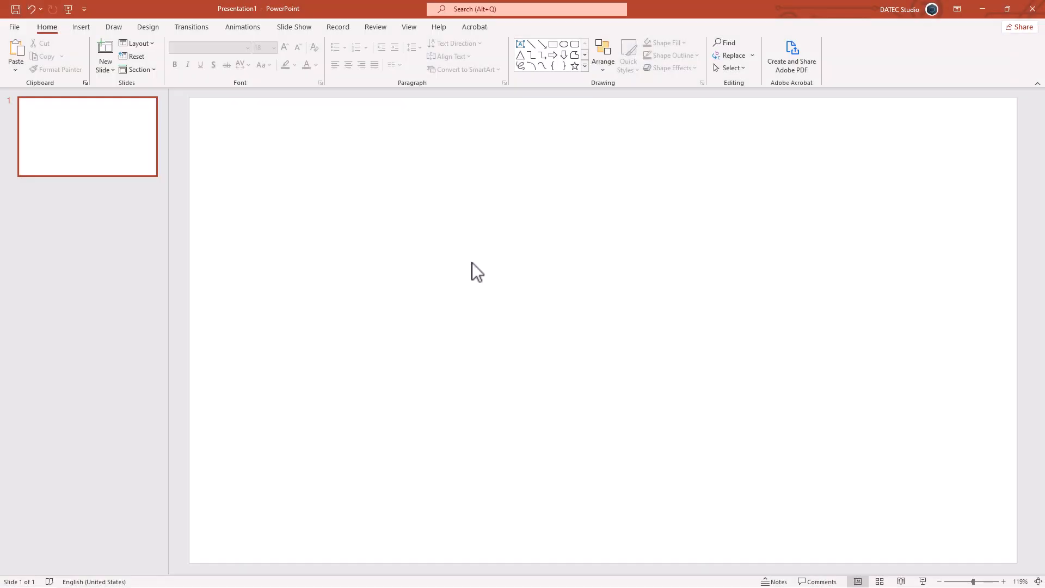
pyautogui.hotkey('ctrl', 'v')
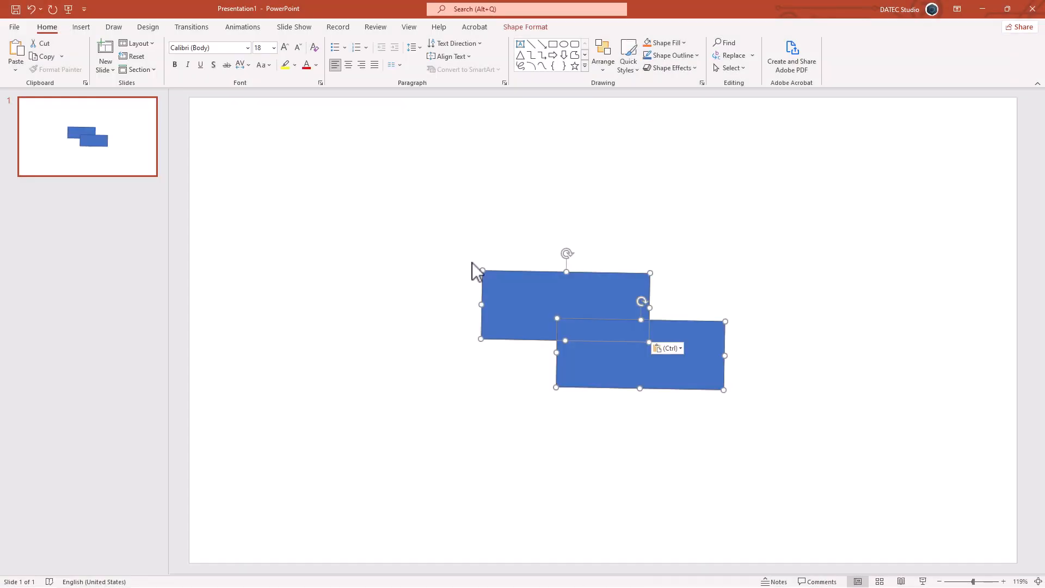
# Merge the two overlapping rectangles on the slide with Subtract, cutting the lower one out of the upper one.
pyautogui.click(524, 28)
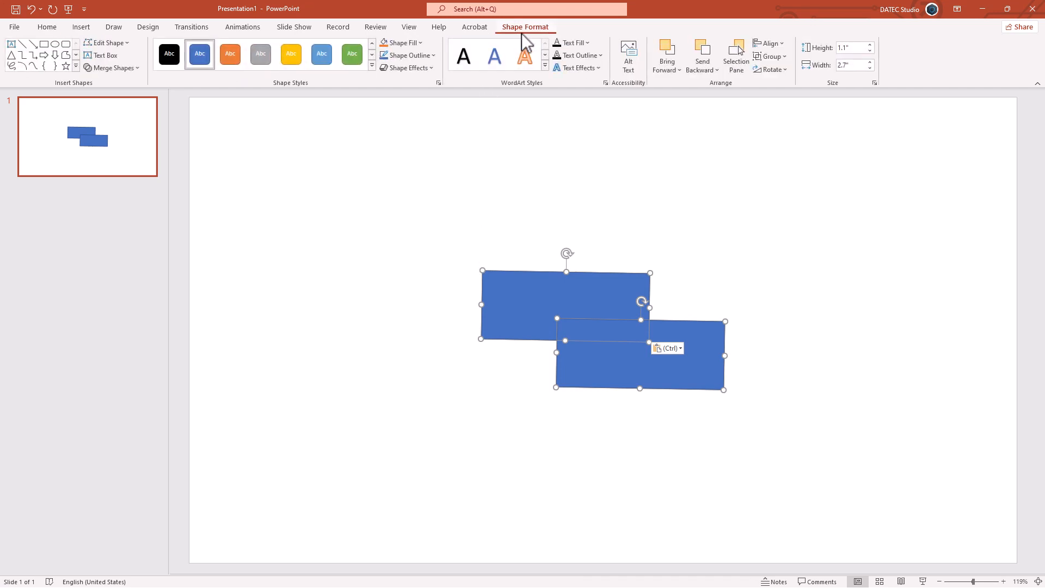
pyautogui.click(135, 69)
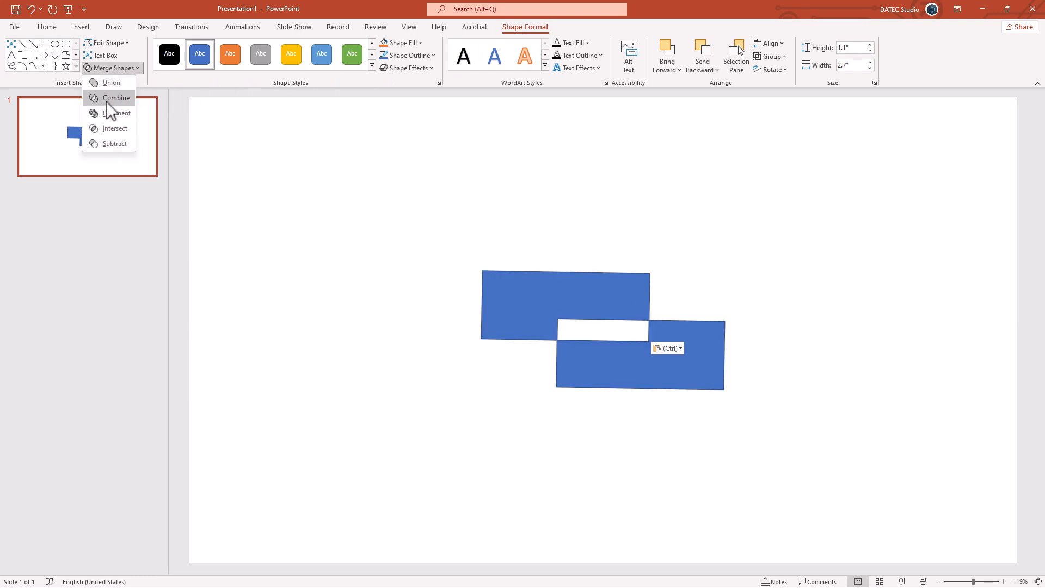
pyautogui.click(125, 144)
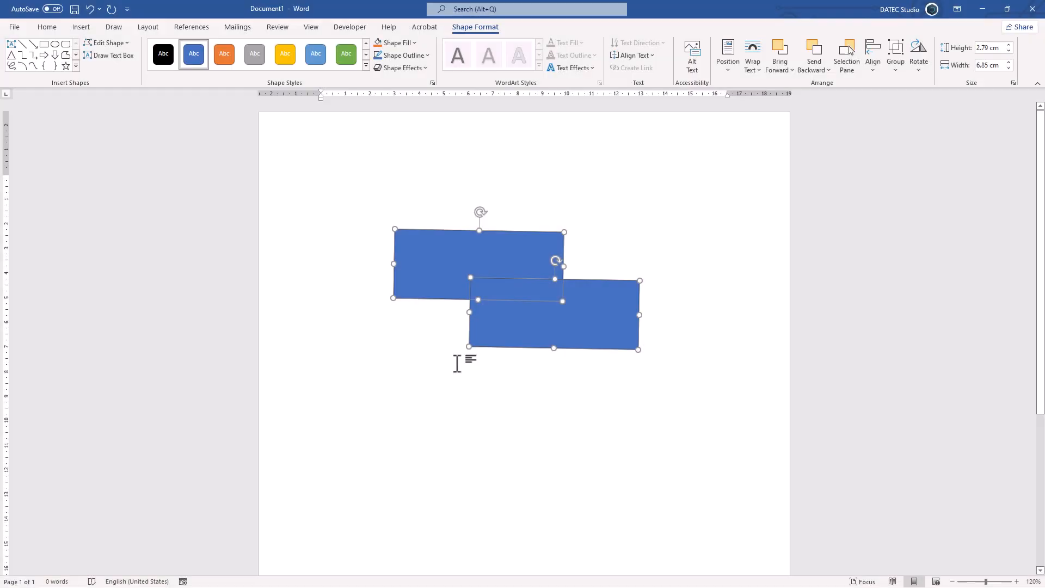
# Paste the subtracted L-shaped piece into the Word document and place it below the two rectangles.
pyautogui.hotkey('ctrl', 'v')
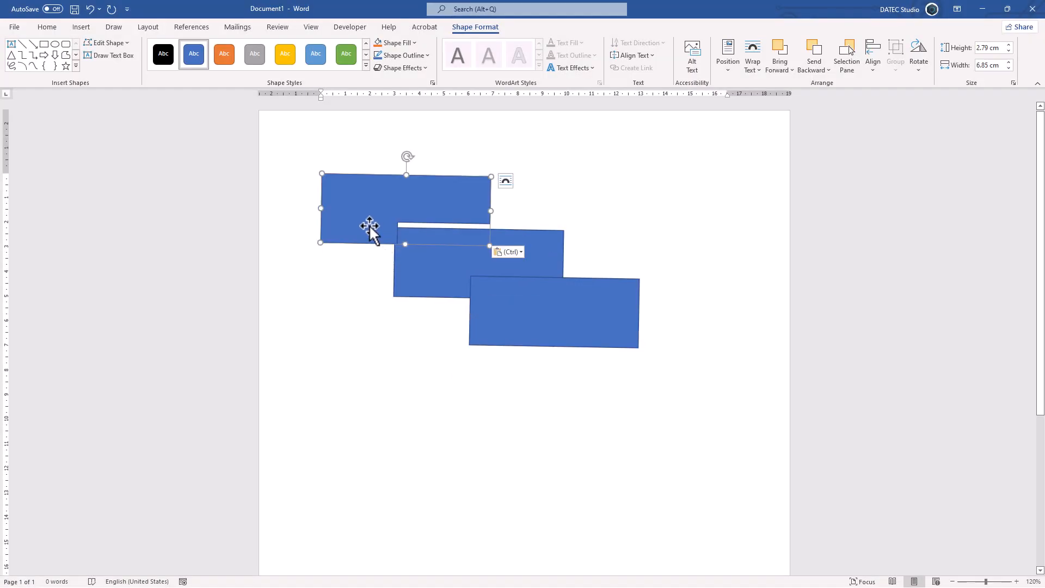
pyautogui.moveTo(368, 226); pyautogui.dragTo(405, 401)
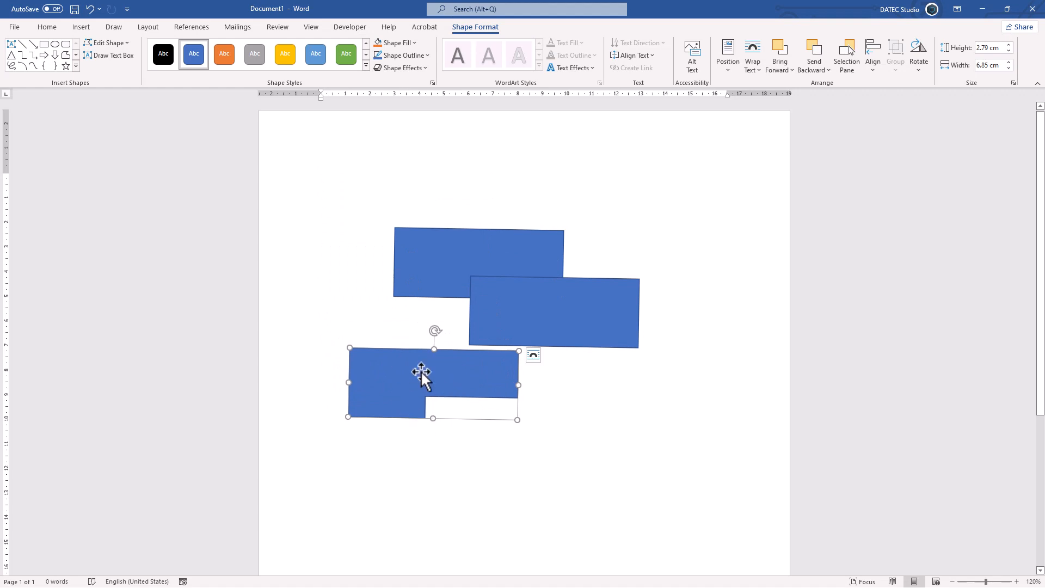
# Try moving the L-shape's inner corner point upward with Edit Points, and undo the change.
pyautogui.click(109, 43)
pyautogui.click(111, 73)
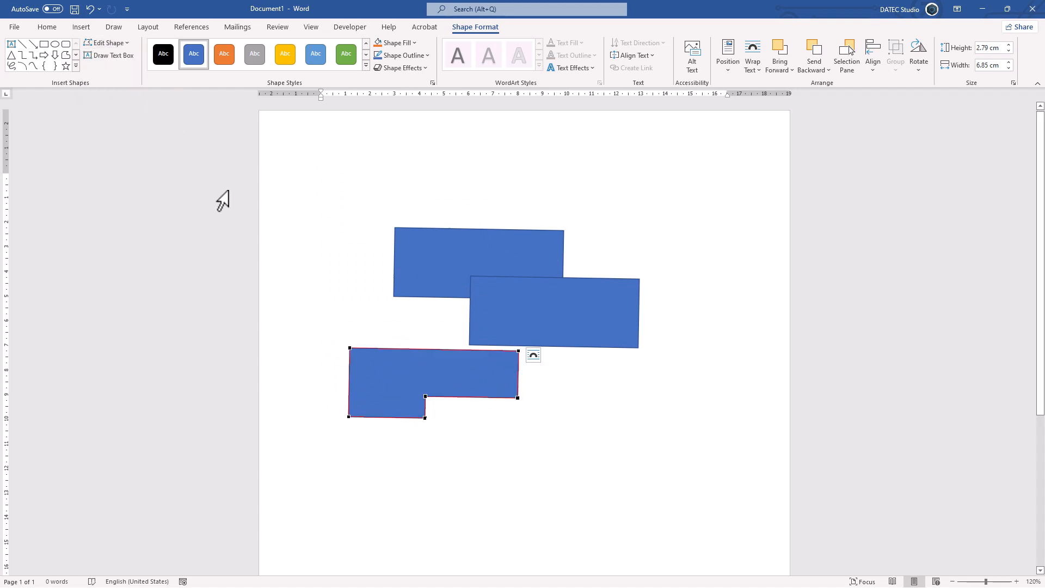
pyautogui.moveTo(425, 397); pyautogui.dragTo(421, 369)
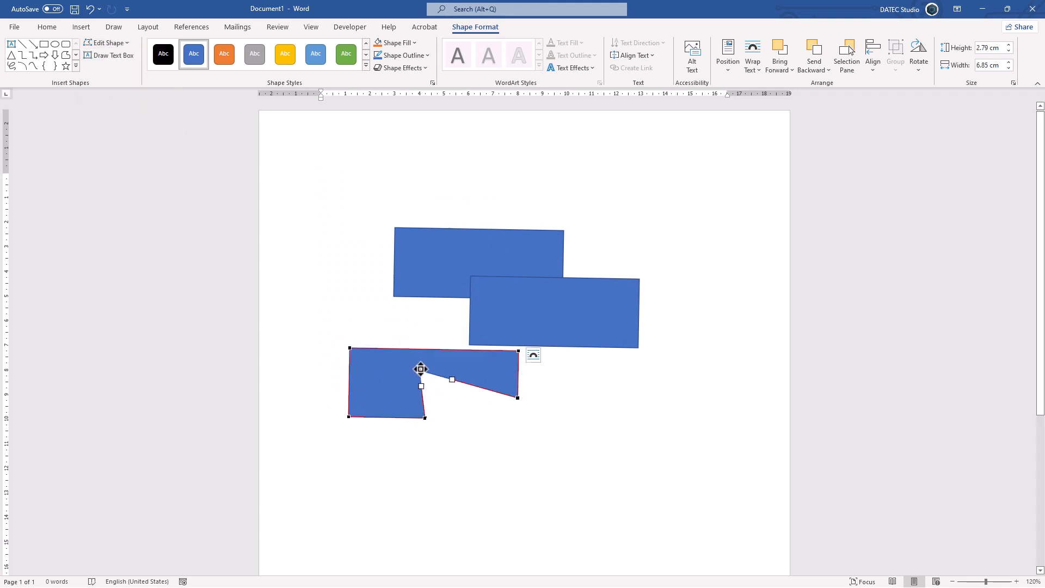
pyautogui.hotkey('ctrl', 'z')
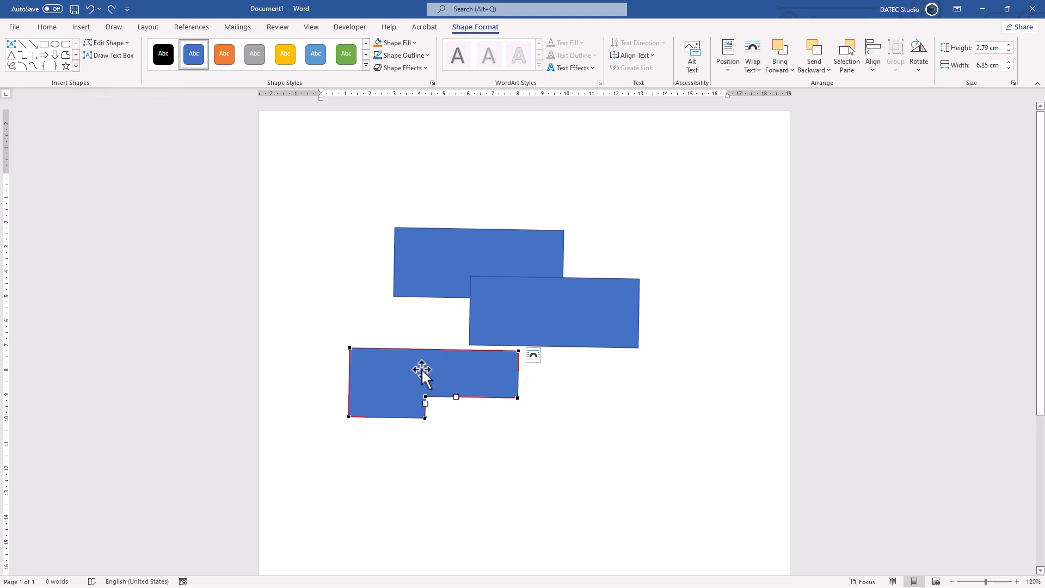
pyautogui.click(422, 368)
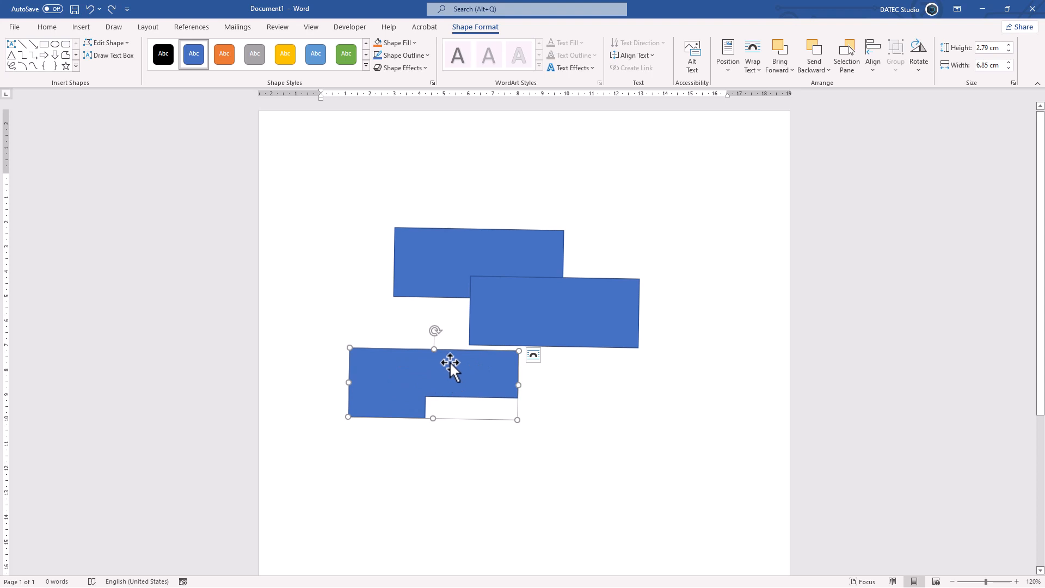
# Undo the placement and pasting of the L-shape, and delete the two remaining rectangles.
pyautogui.hotkey('ctrl', 'z')
pyautogui.hotkey('ctrl', 'z')
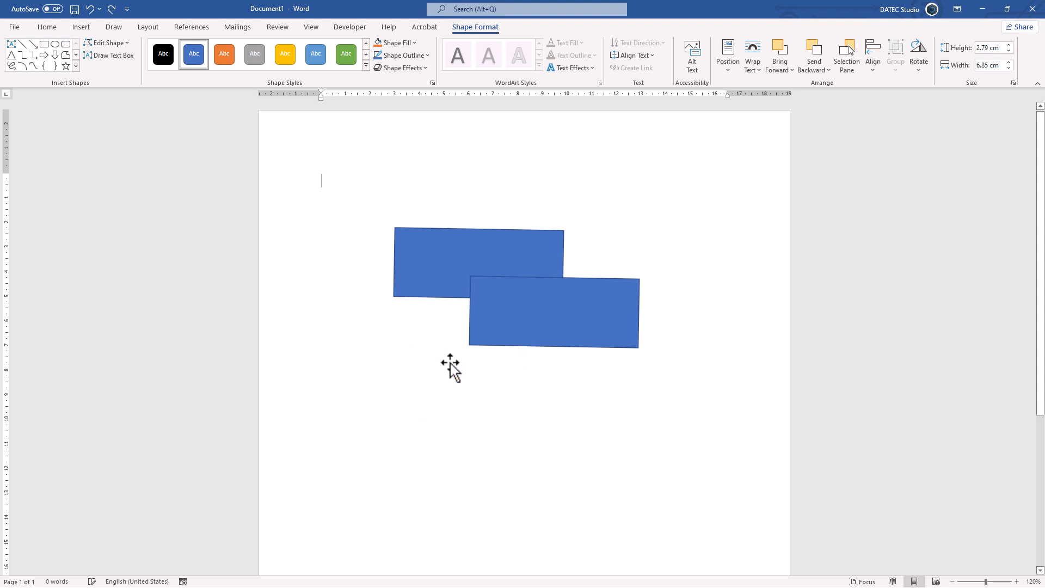
pyautogui.press('Delete')
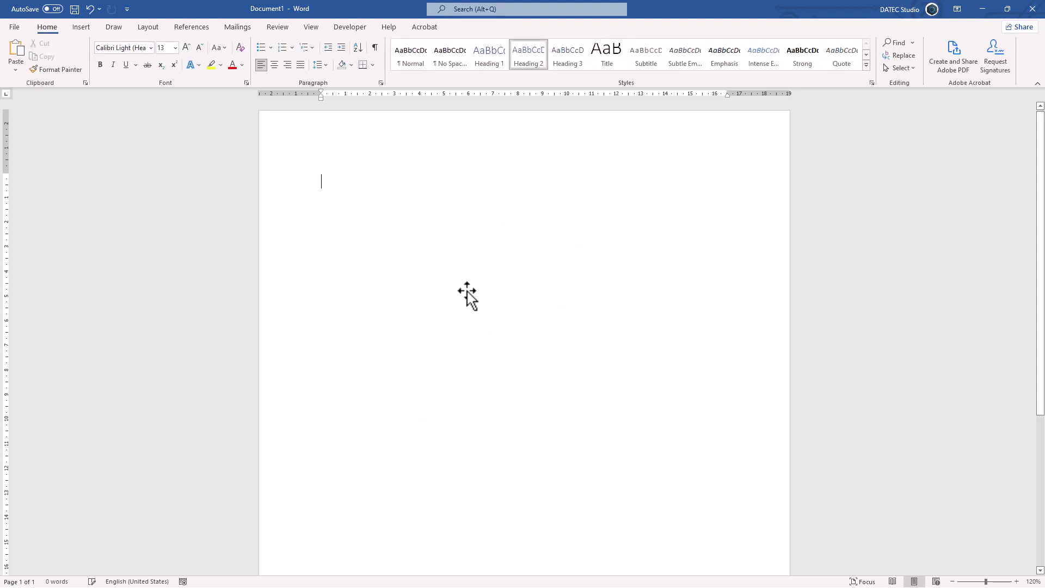
# Draw a rectangle about 4.51 cm wide and 2.98 cm high near the page's upper-left margin.
pyautogui.click(81, 27)
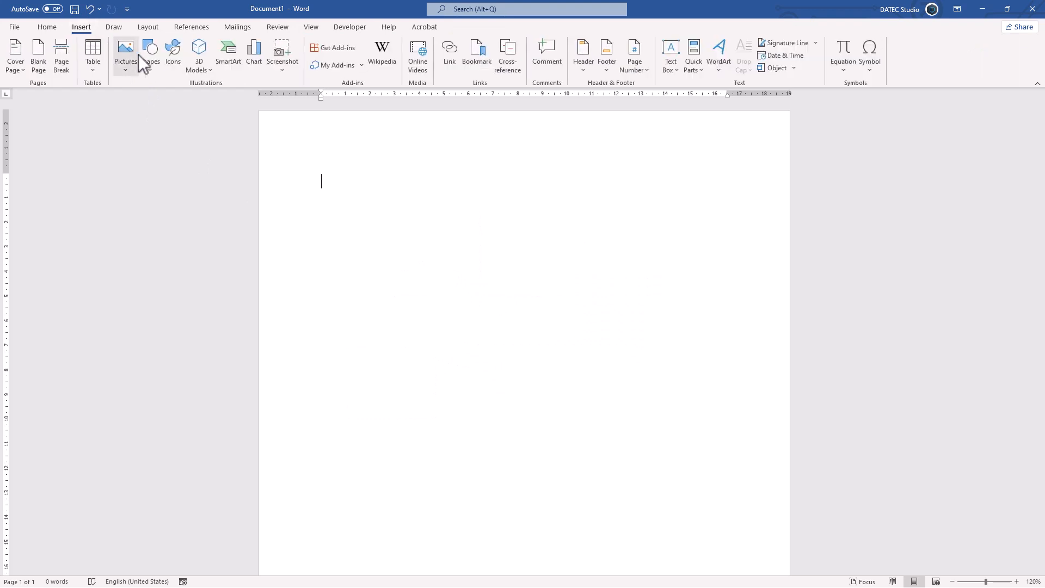
pyautogui.click(146, 57)
pyautogui.click(188, 112)
pyautogui.moveTo(319, 194); pyautogui.dragTo(430, 268)
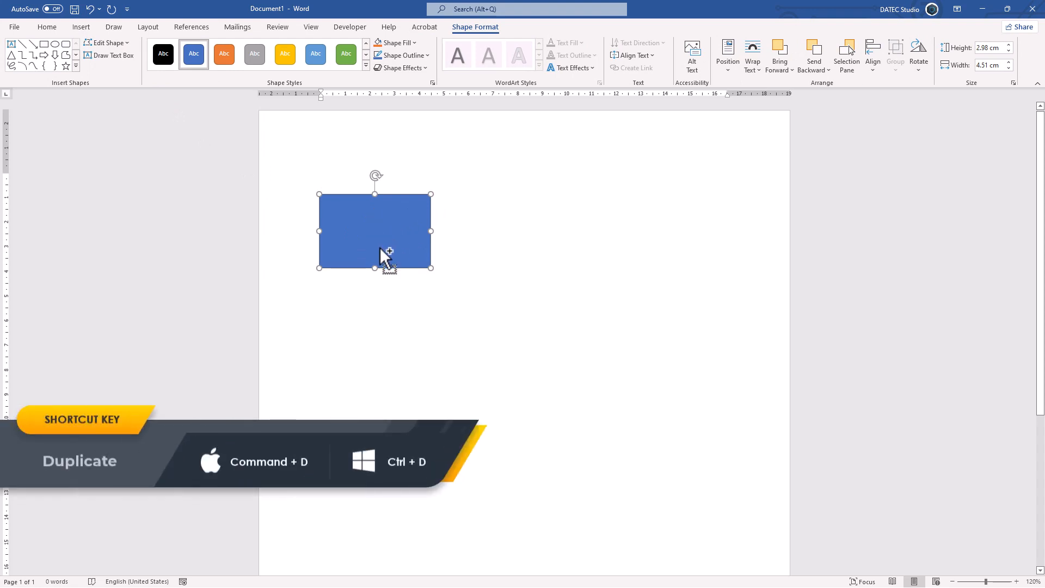
# Duplicate the rectangle, align the copy beside the original on its right with a small gap, and duplicate it again.
pyautogui.hotkey('ctrl', 'd')
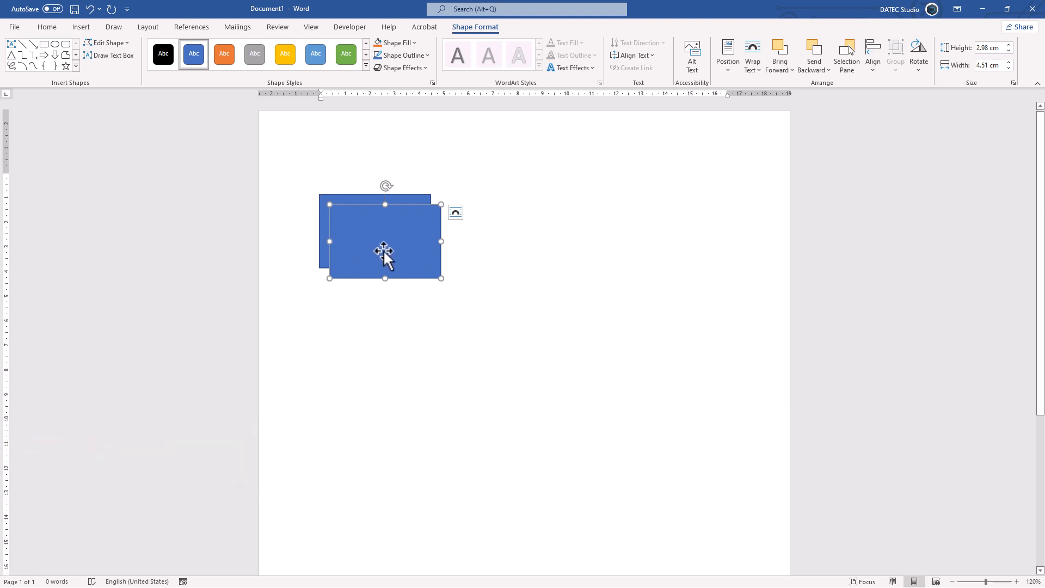
pyautogui.moveTo(383, 250); pyautogui.dragTo(513, 241)
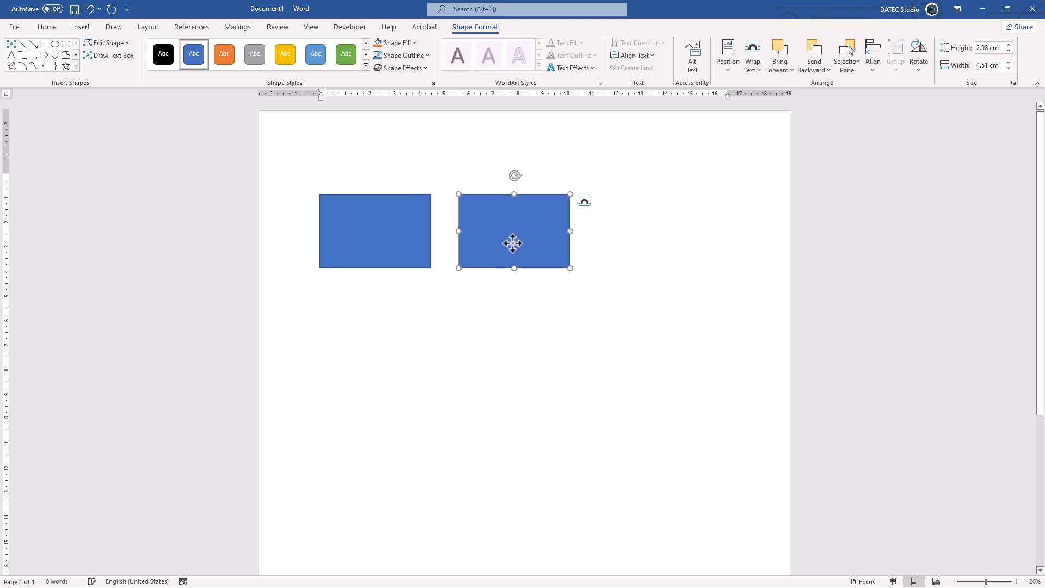
pyautogui.hotkey('ctrl', 'd')
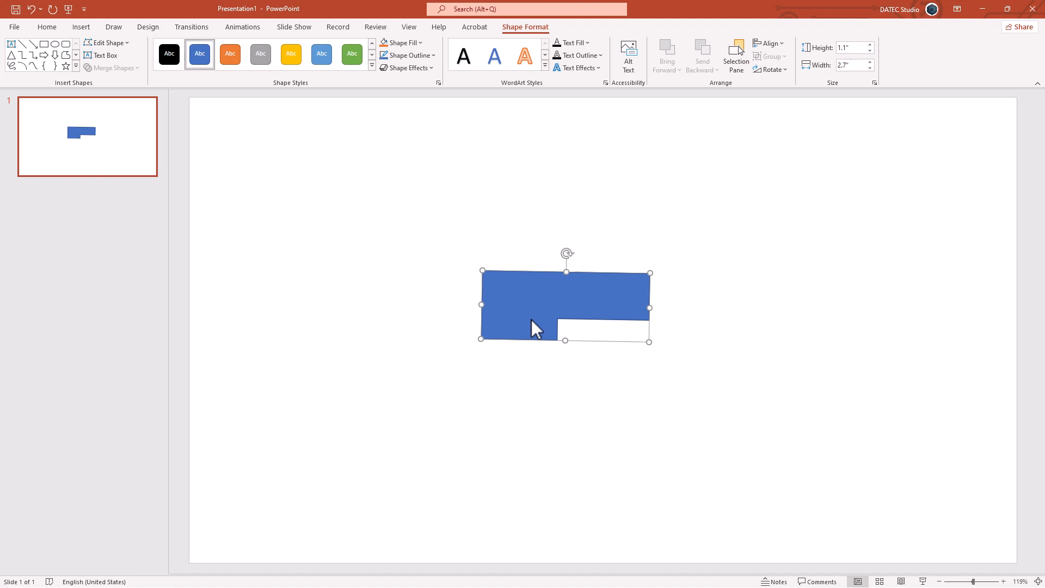
# In PowerPoint, replace the L-shape with the copied rectangle and move it to the slide's upper-left area.
pyautogui.press('Delete')
pyautogui.hotkey('ctrl', 'v')
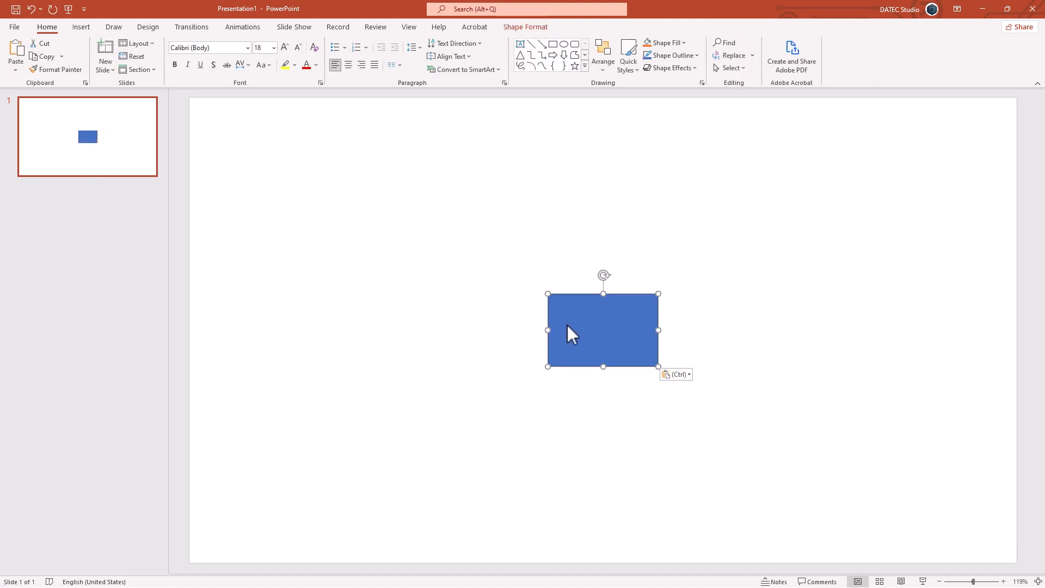
pyautogui.moveTo(602, 342); pyautogui.dragTo(331, 253)
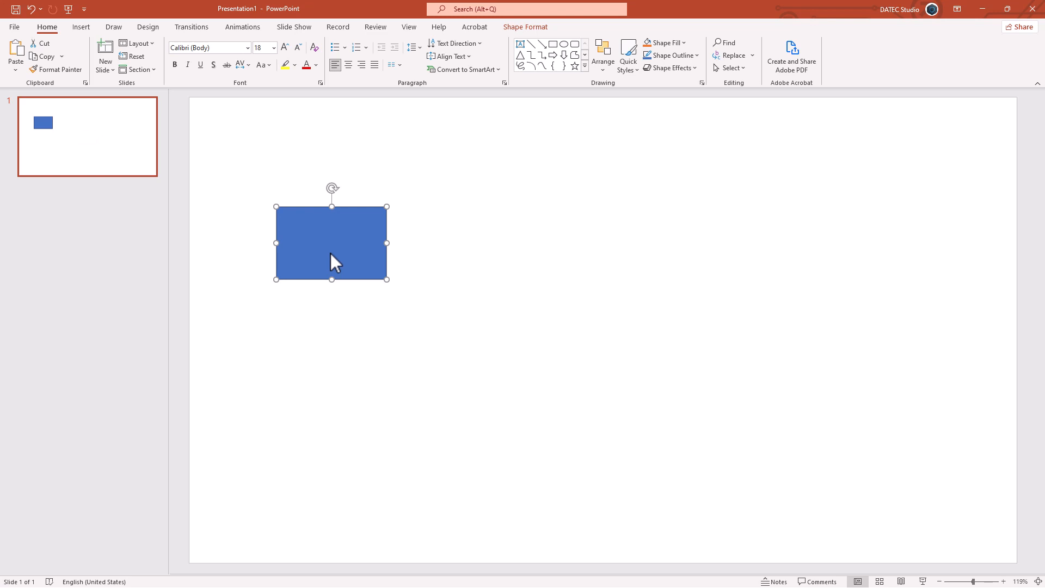
# Duplicate the rectangle, align the copy to its right, and repeat the duplication three times for an evenly spaced row of five.
pyautogui.hotkey('ctrl', 'd')
pyautogui.moveTo(330, 253); pyautogui.dragTo(456, 244)
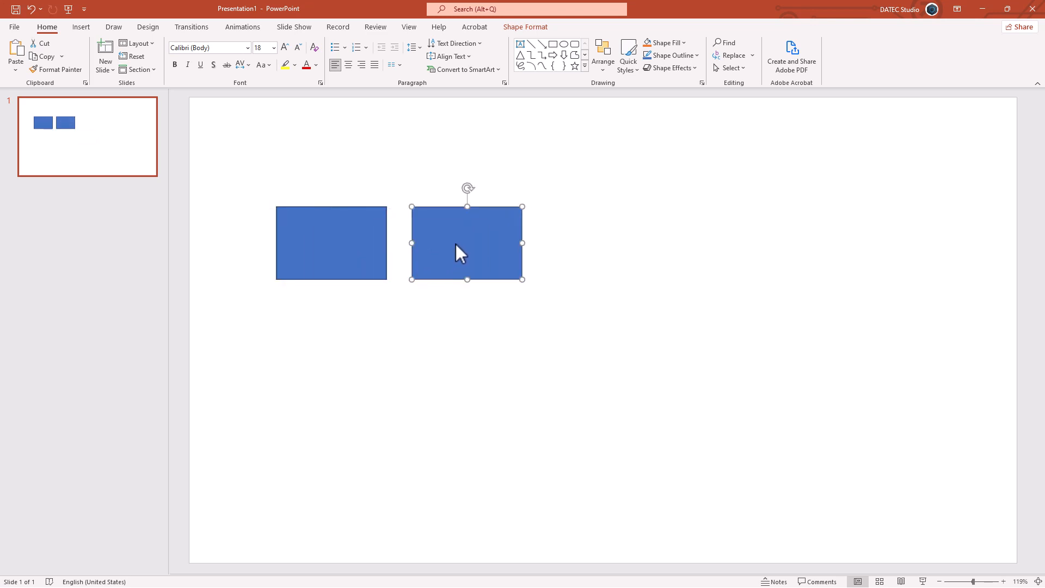
pyautogui.hotkey('ctrl', 'd')
pyautogui.hotkey('ctrl', 'd')
pyautogui.hotkey('ctrl', 'd')
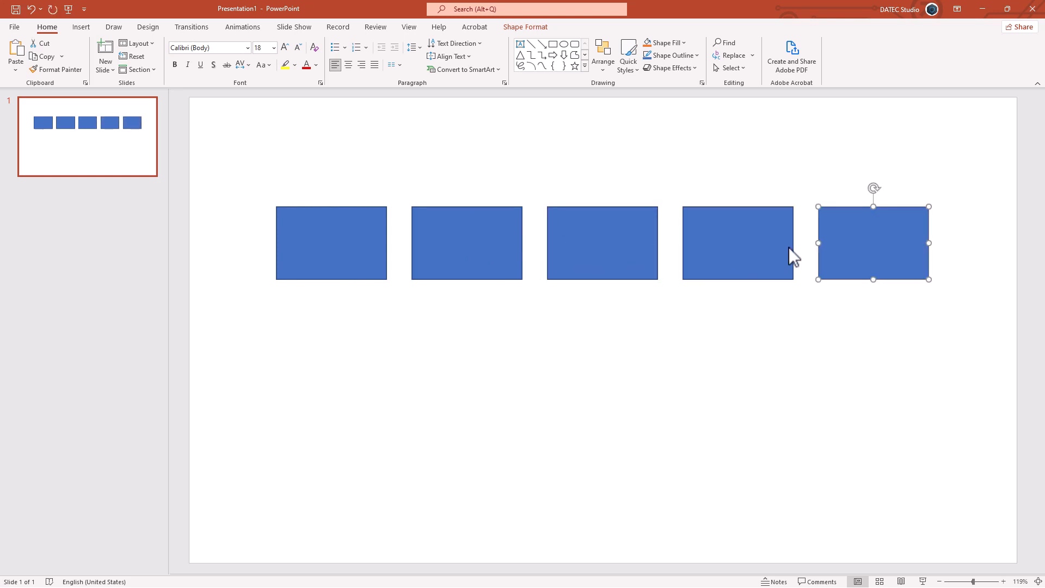
# Duplicate the row's first rectangle, tilt the copy clockwise below it, and repeat the duplication four times to form a descending diagonal.
pyautogui.click(317, 259)
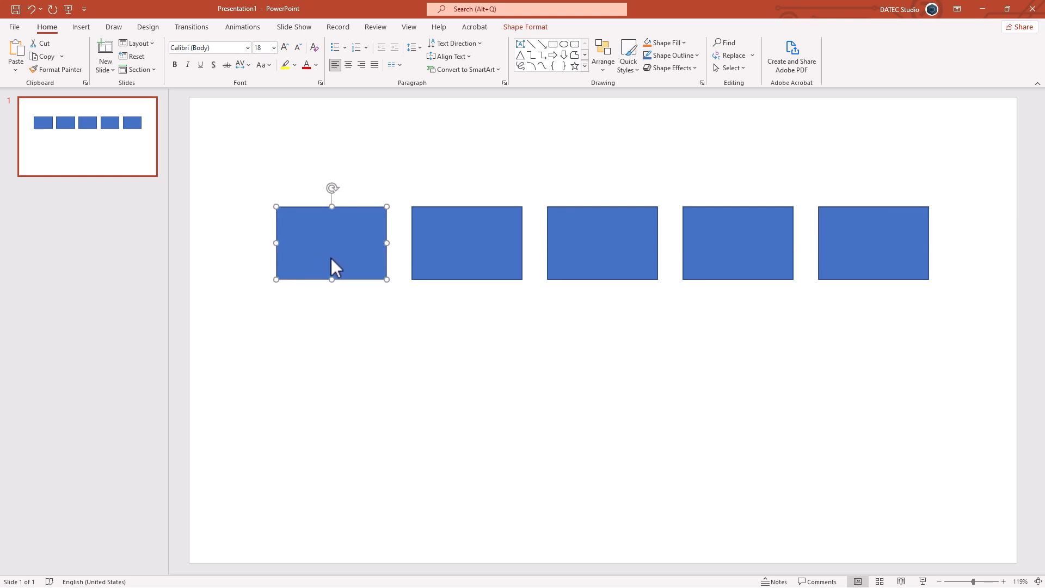
pyautogui.hotkey('ctrl', 'd')
pyautogui.moveTo(343, 196); pyautogui.dragTo(382, 282)
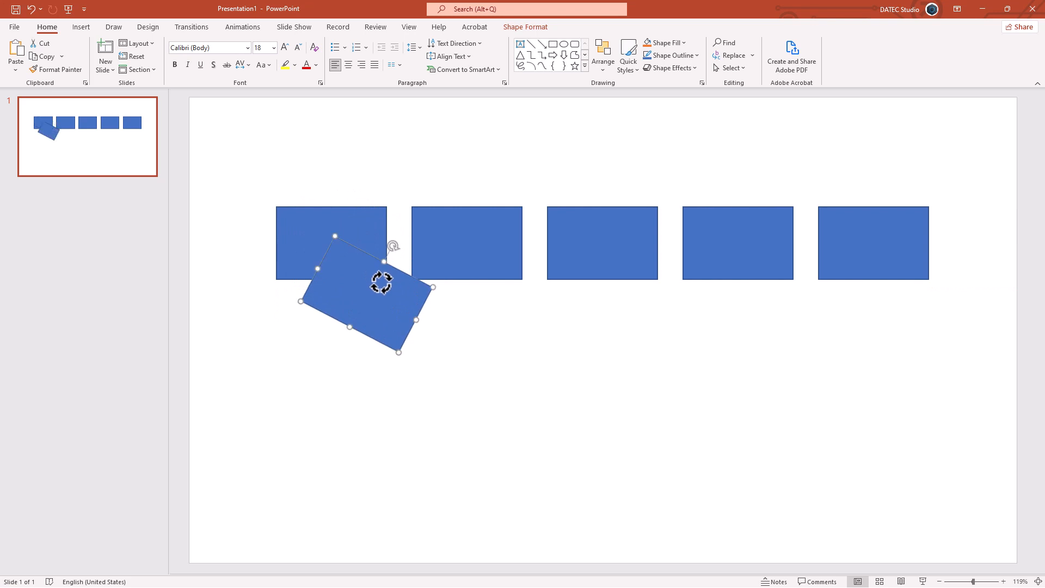
pyautogui.hotkey('ctrl', 'd')
pyautogui.hotkey('ctrl', 'd')
pyautogui.hotkey('ctrl', 'd')
pyautogui.hotkey('ctrl', 'd')
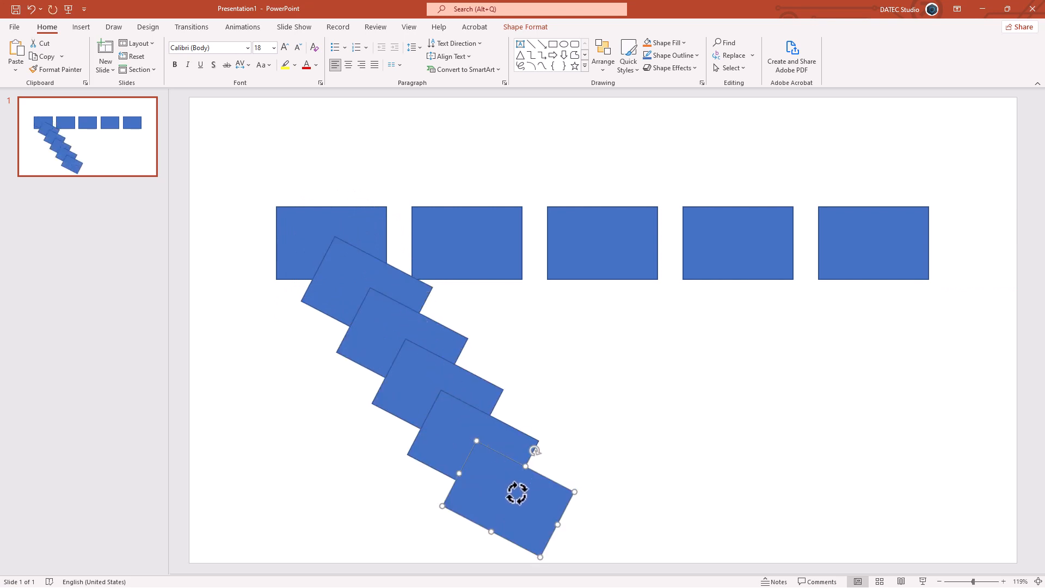
# Duplicate the lowest tilted rectangle, move the copy up and to its right, and repeat the duplication twice to form a rising diagonal.
pyautogui.moveTo(517, 493); pyautogui.dragTo(612, 380)
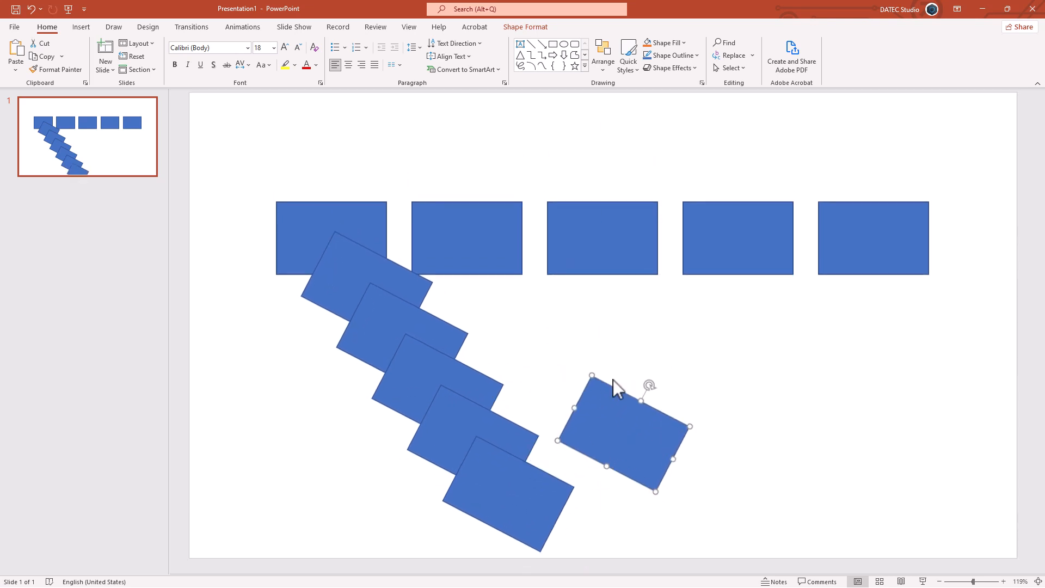
pyautogui.hotkey('ctrl', 'd')
pyautogui.hotkey('ctrl', 'd')
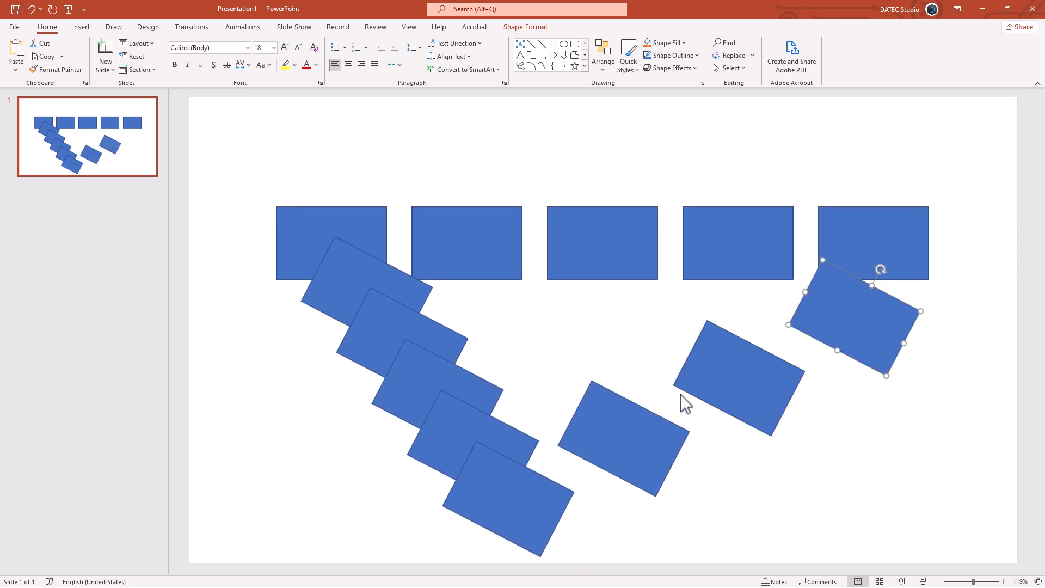
# Copy all the slide's shapes, switch to Word, replace the existing rectangles with them, and shift the pasted shapes toward the page's left edge.
pyautogui.hotkey('ctrl', 'a')
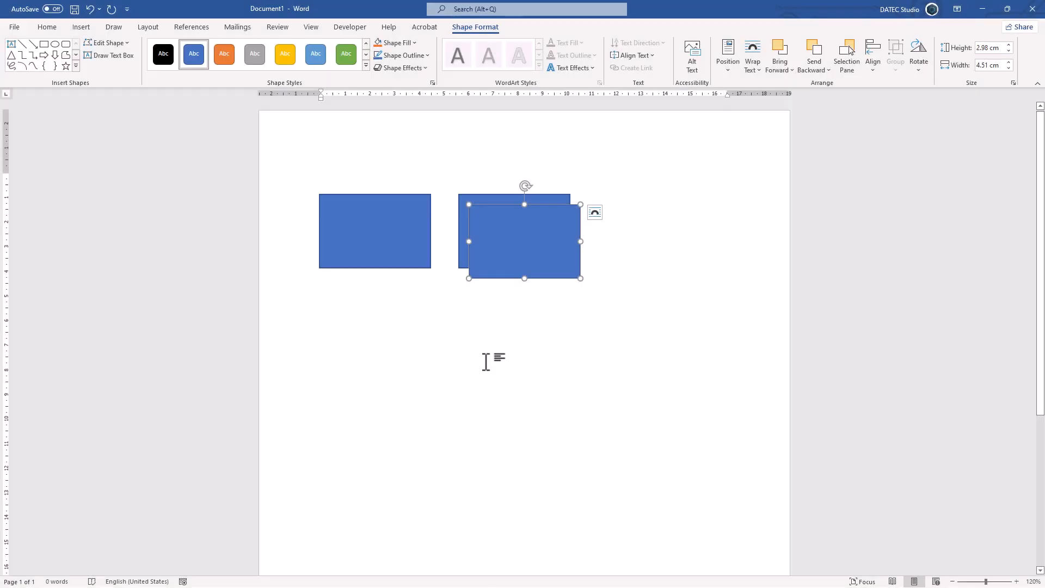
pyautogui.click(482, 359)
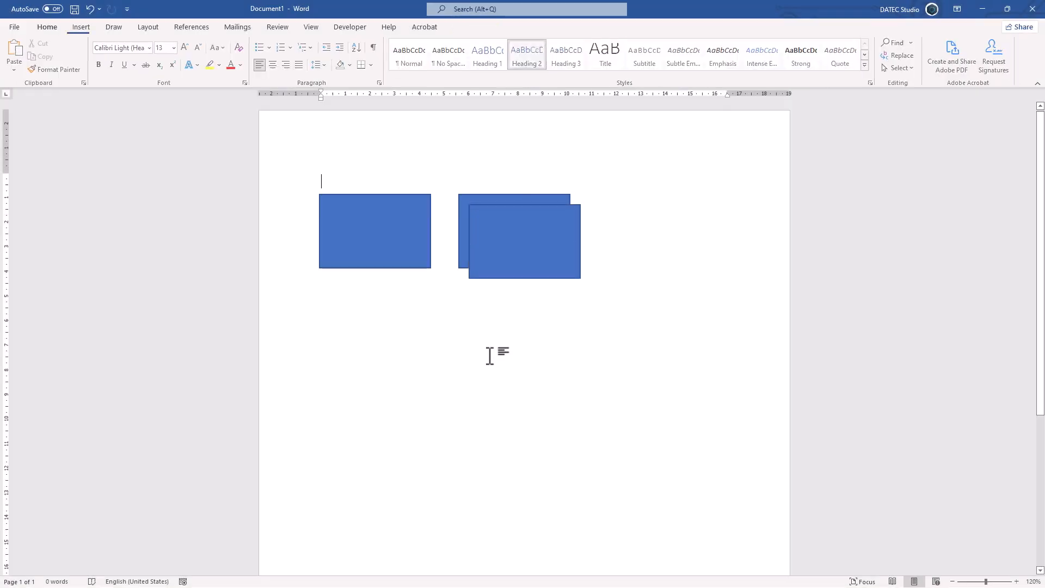
pyautogui.hotkey('ctrl', 'a')
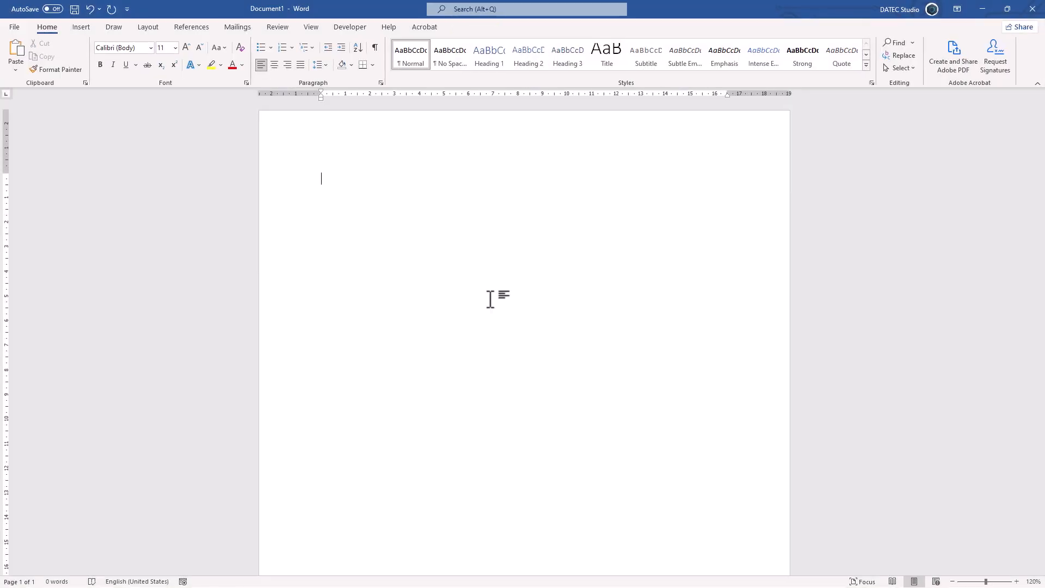
pyautogui.hotkey('ctrl', 'v')
pyautogui.moveTo(523, 227); pyautogui.dragTo(480, 226)
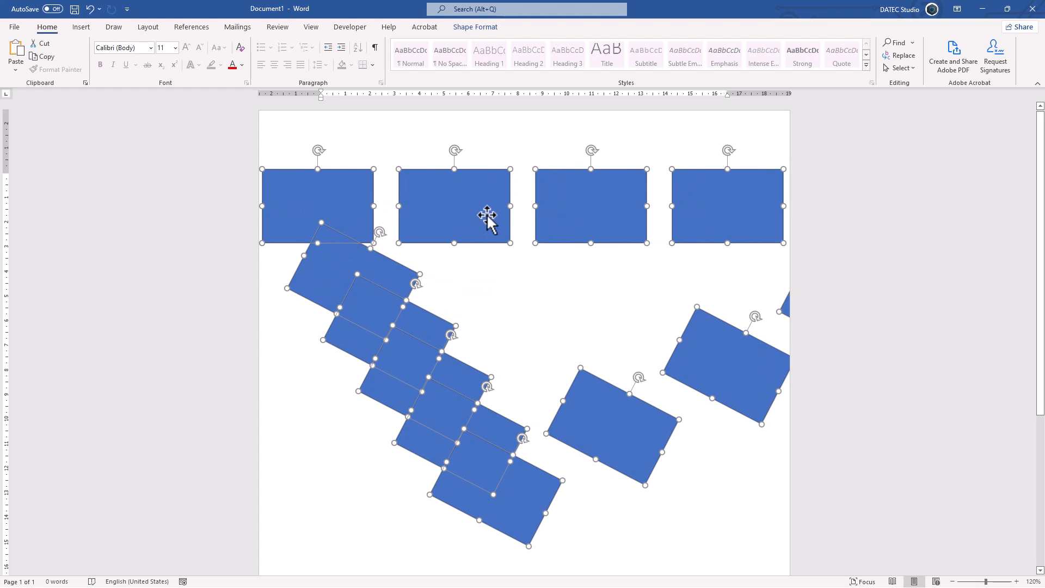
# Group the pasted shapes, scale the group down, and move it so the whole pattern fits within the page.
pyautogui.rightClick(488, 215)
pyautogui.moveTo(514, 294)
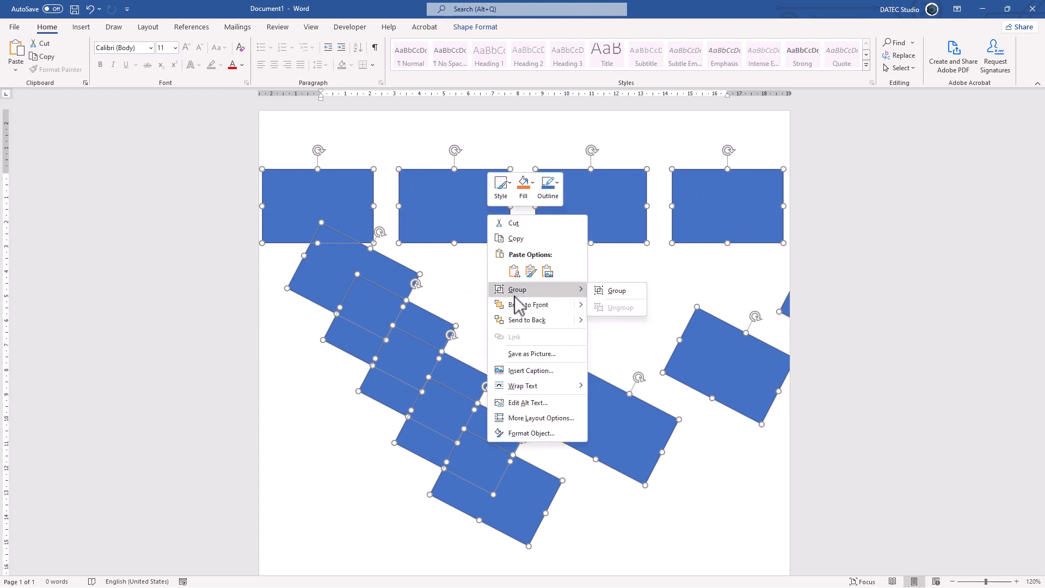
pyautogui.click(599, 292)
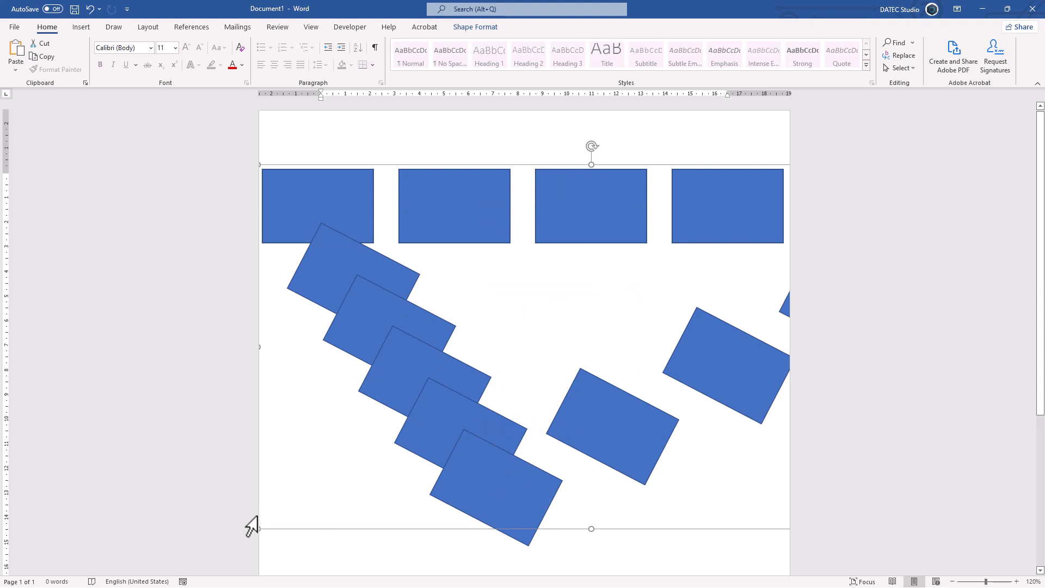
pyautogui.moveTo(260, 528); pyautogui.dragTo(466, 415)
pyautogui.moveTo(624, 207); pyautogui.dragTo(458, 225)
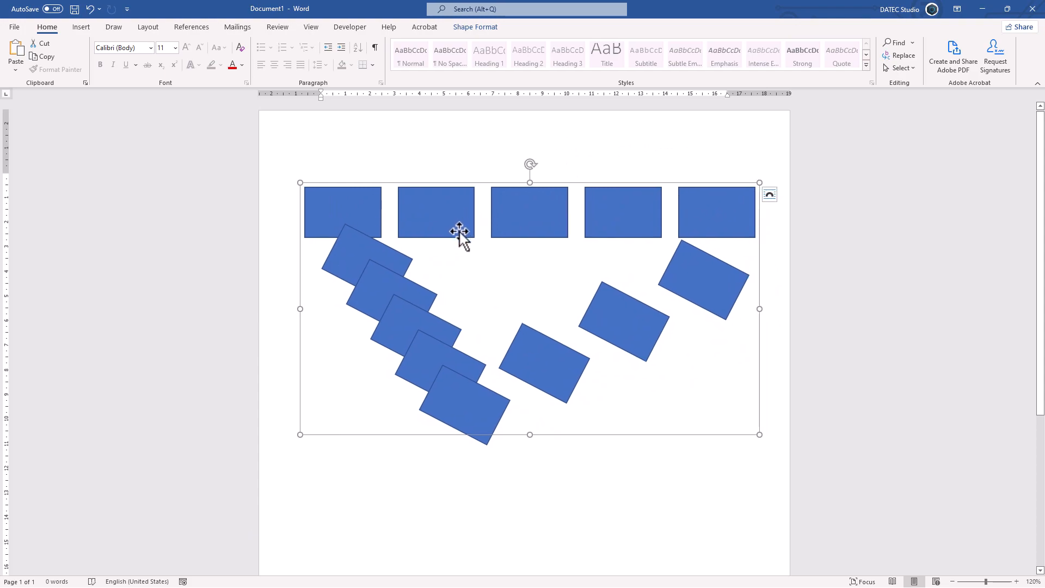